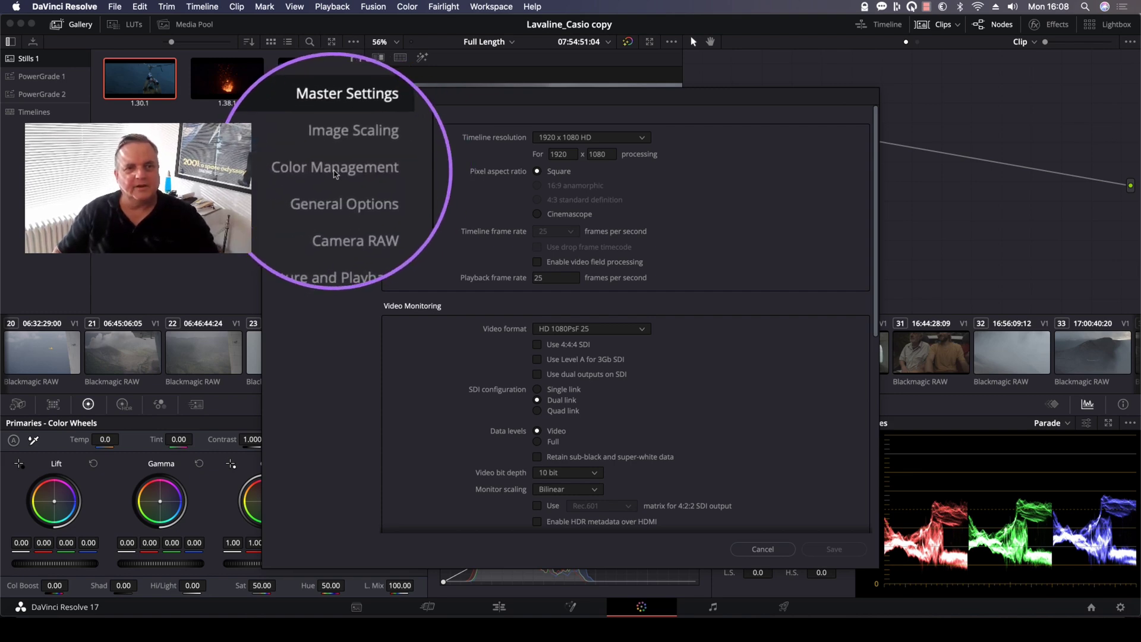
- Inspect the project's Color Management settings and close the project settings without changes
click(335, 172)
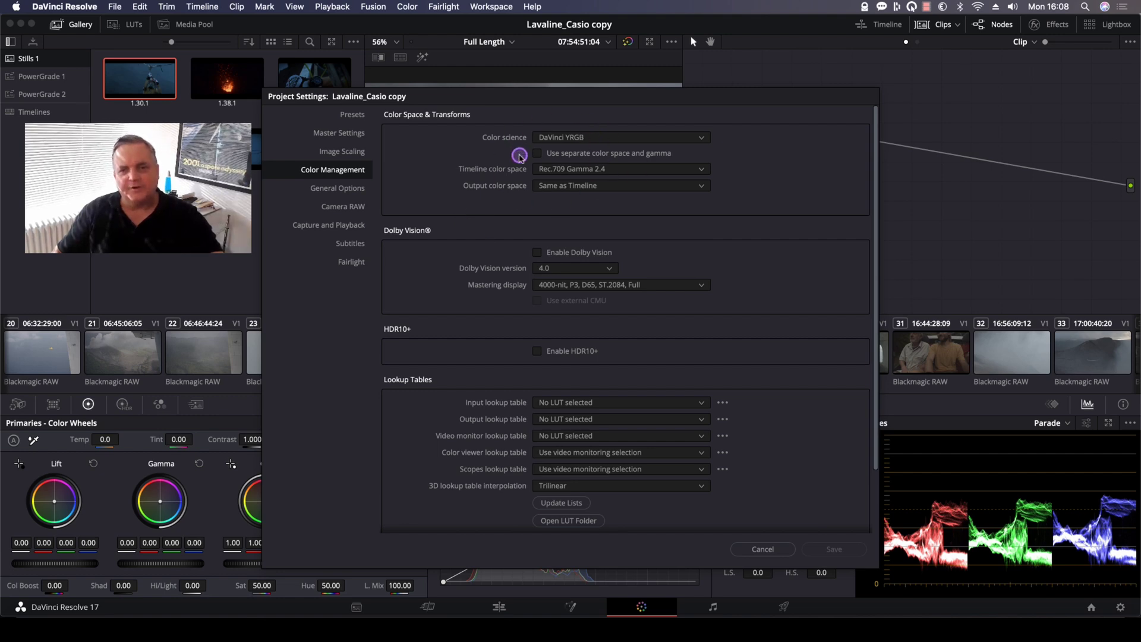
click(767, 548)
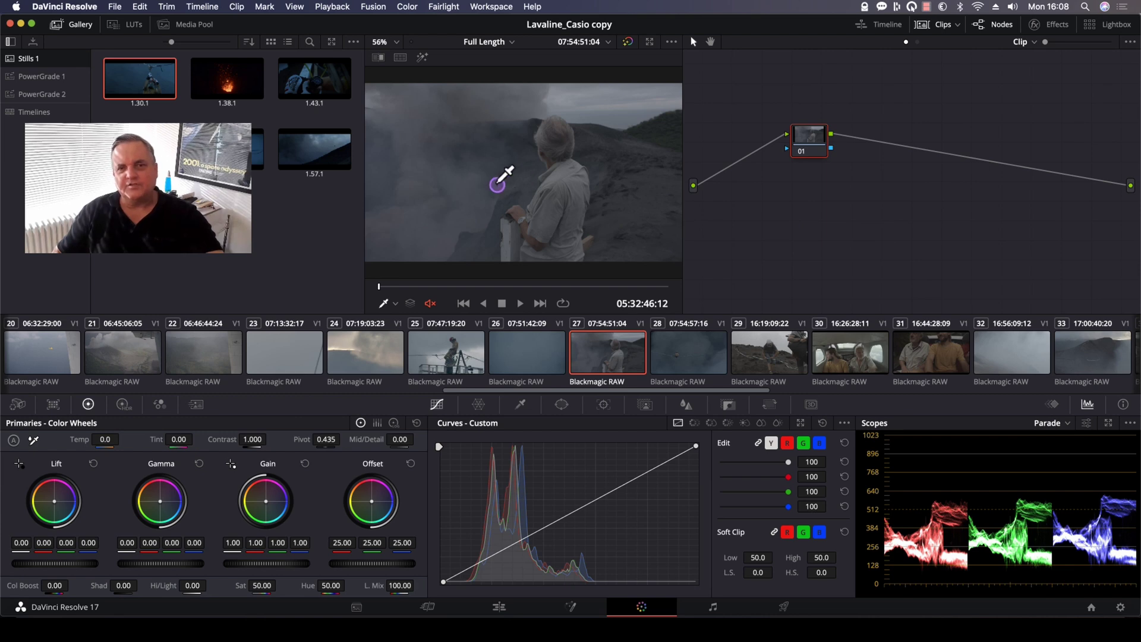
- Review the ungraded look of clips 30, 26, 28 and 27 in the viewer, ending on clip 27
click(924, 361)
click(863, 366)
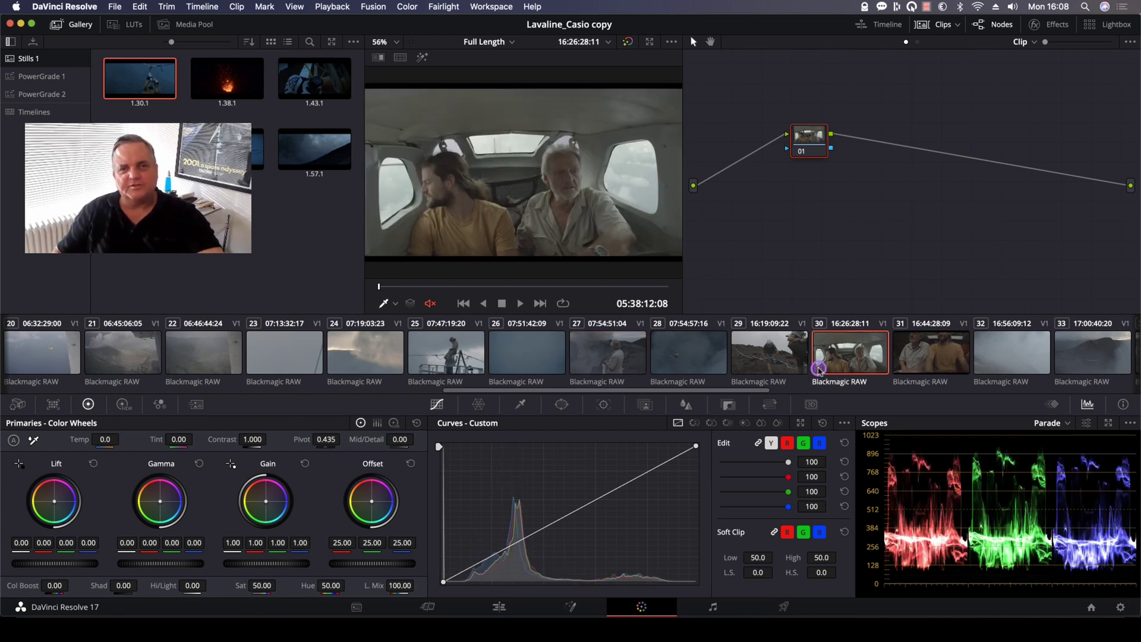
click(560, 409)
click(551, 365)
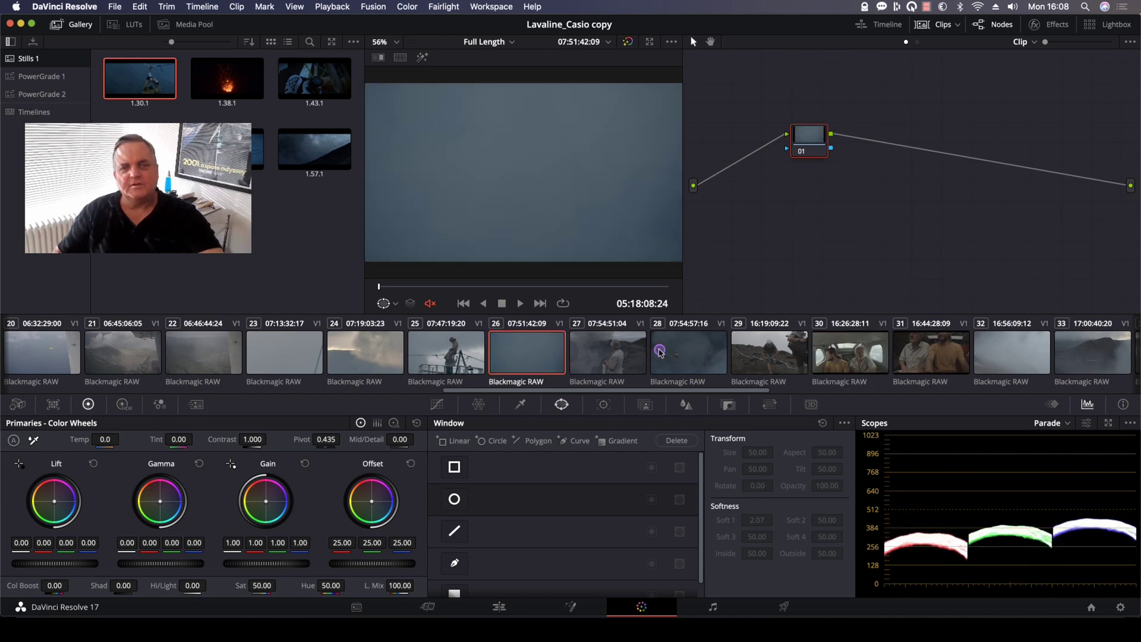
click(659, 351)
click(601, 360)
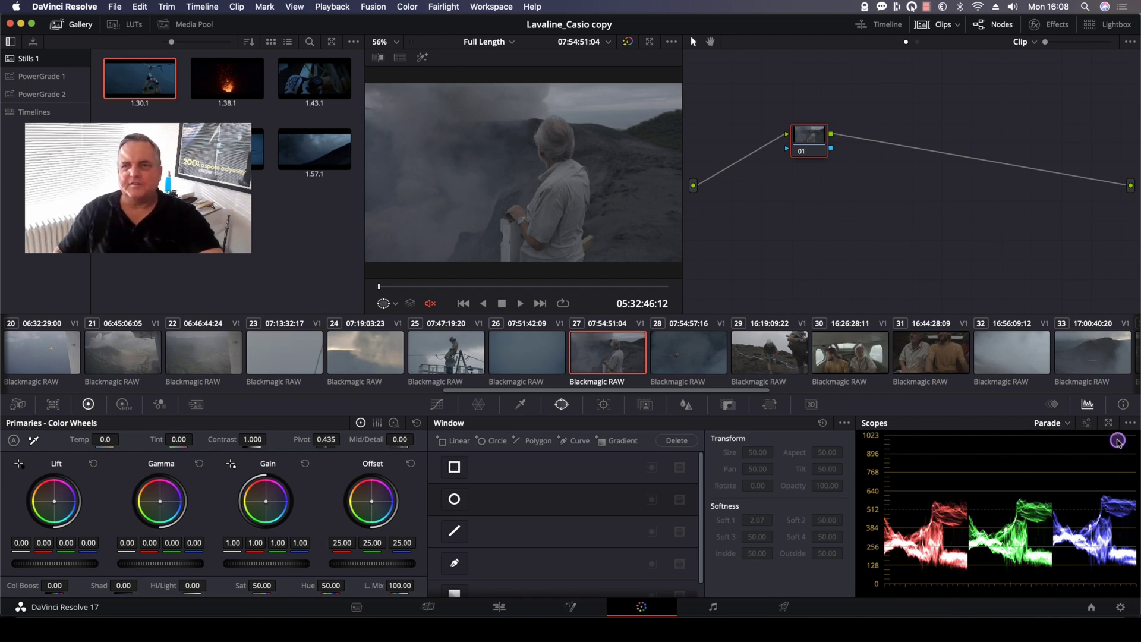
- Apply the Blackmagic Cinema Camera Film to Rec709 LUT to node 01 of clip 27
right_click(812, 139)
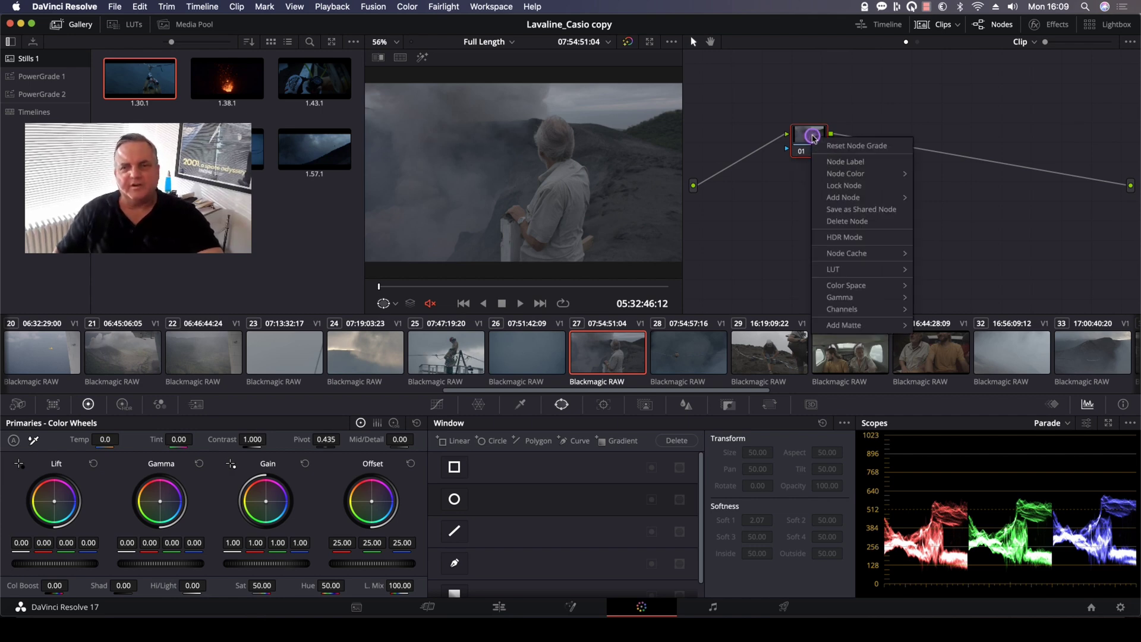
mouse_move(849, 271)
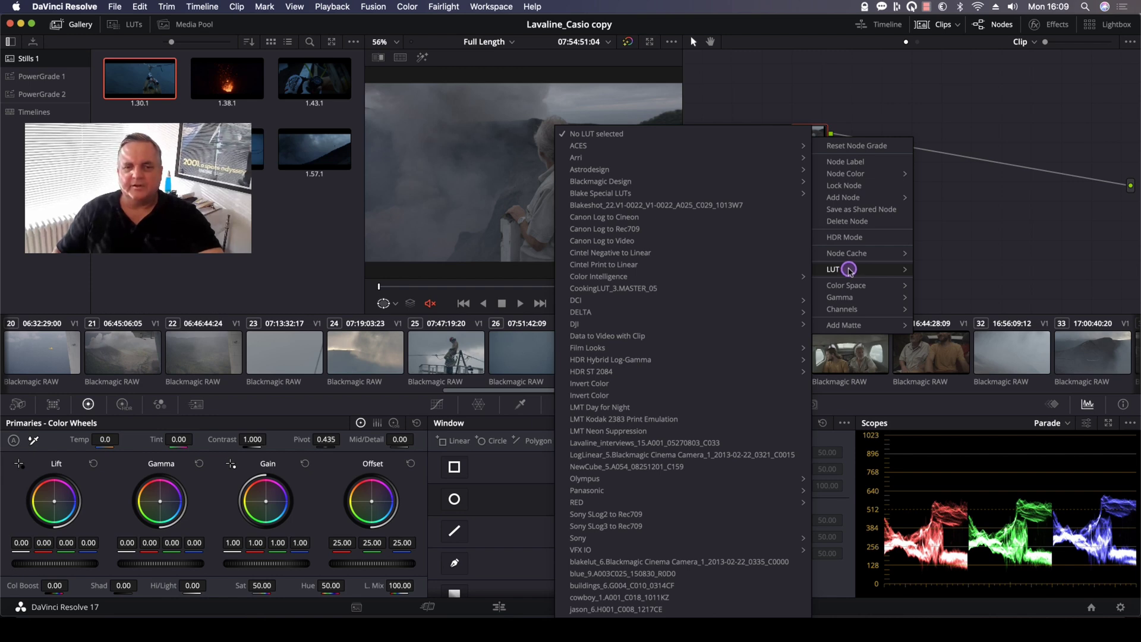
mouse_move(601, 181)
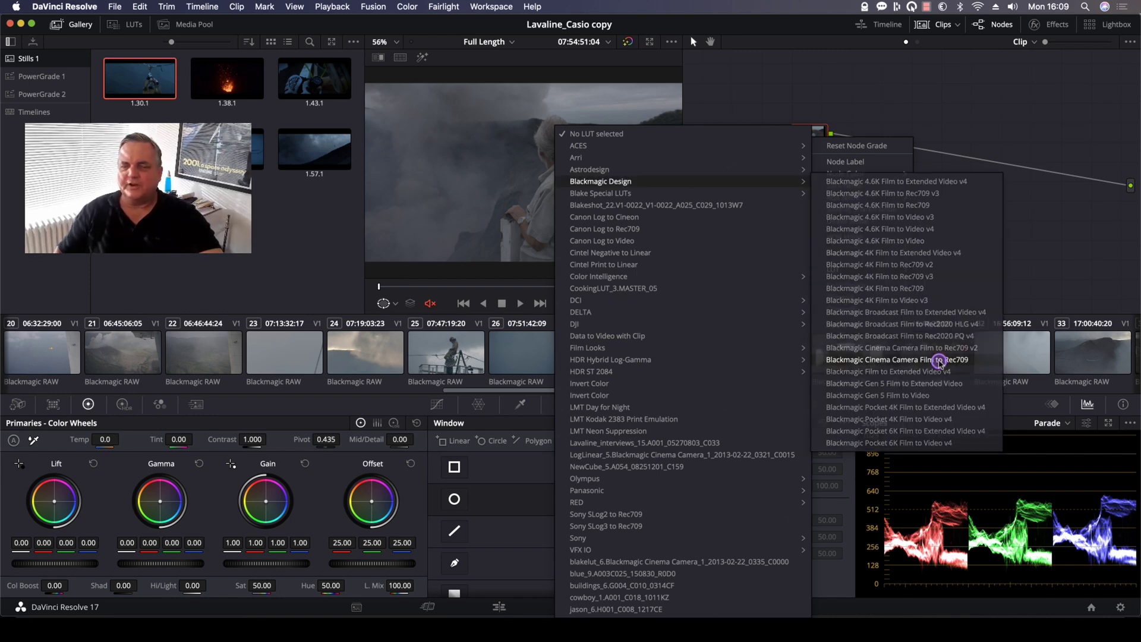
click(940, 361)
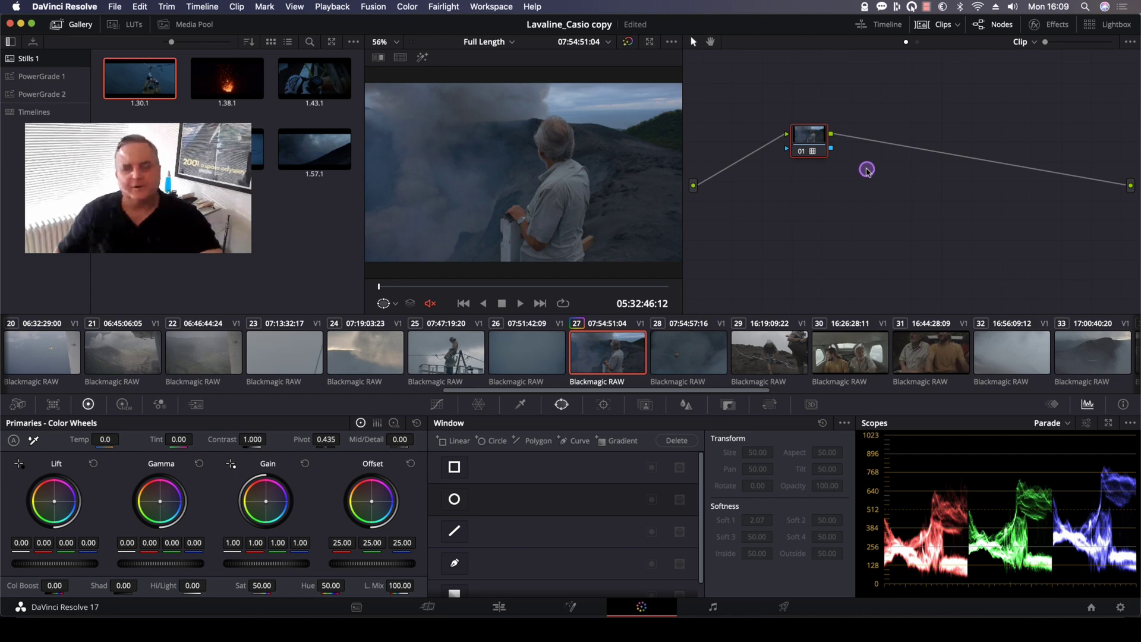
- Try DaVinci YRGB Color Managed color science with SDR processing in the project's Color Management settings, discarding the changes
click(1113, 605)
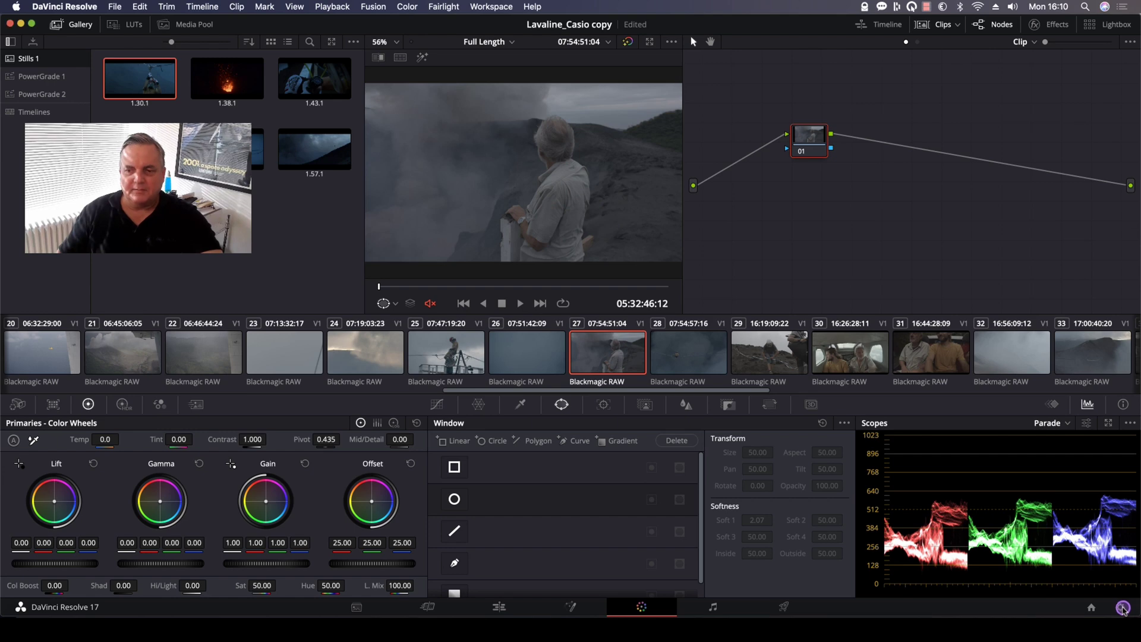
click(564, 289)
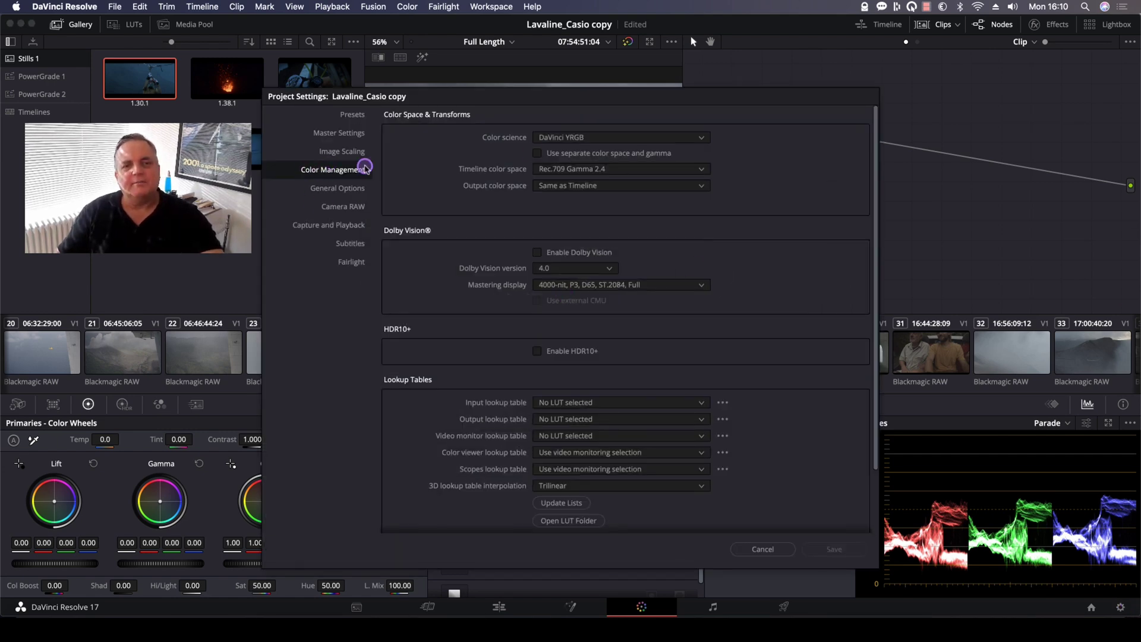
click(574, 137)
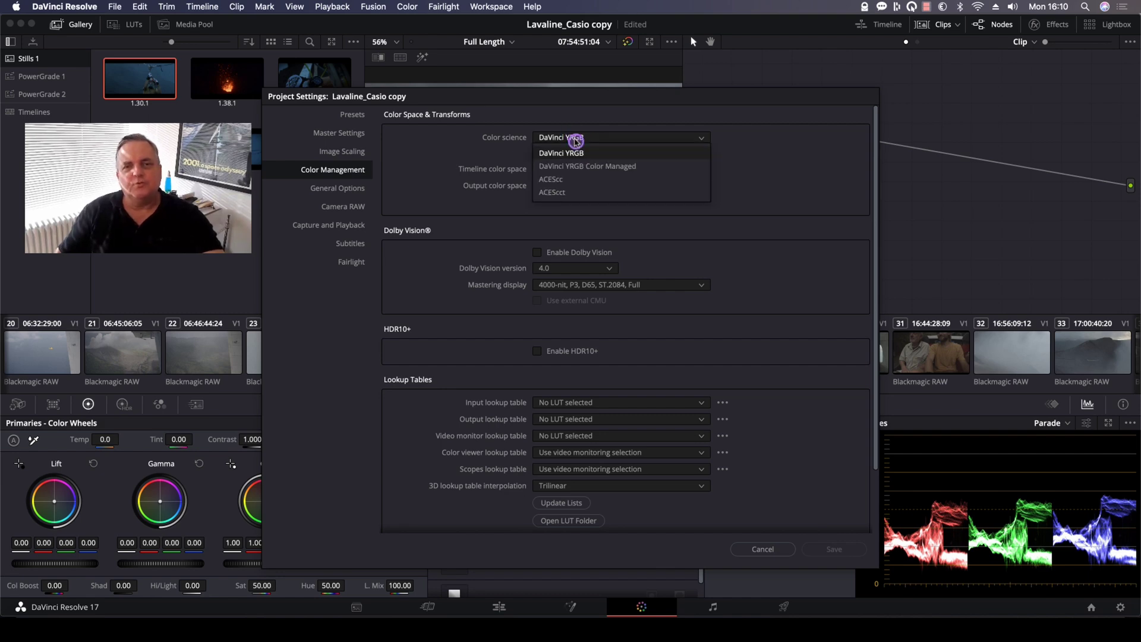
click(633, 167)
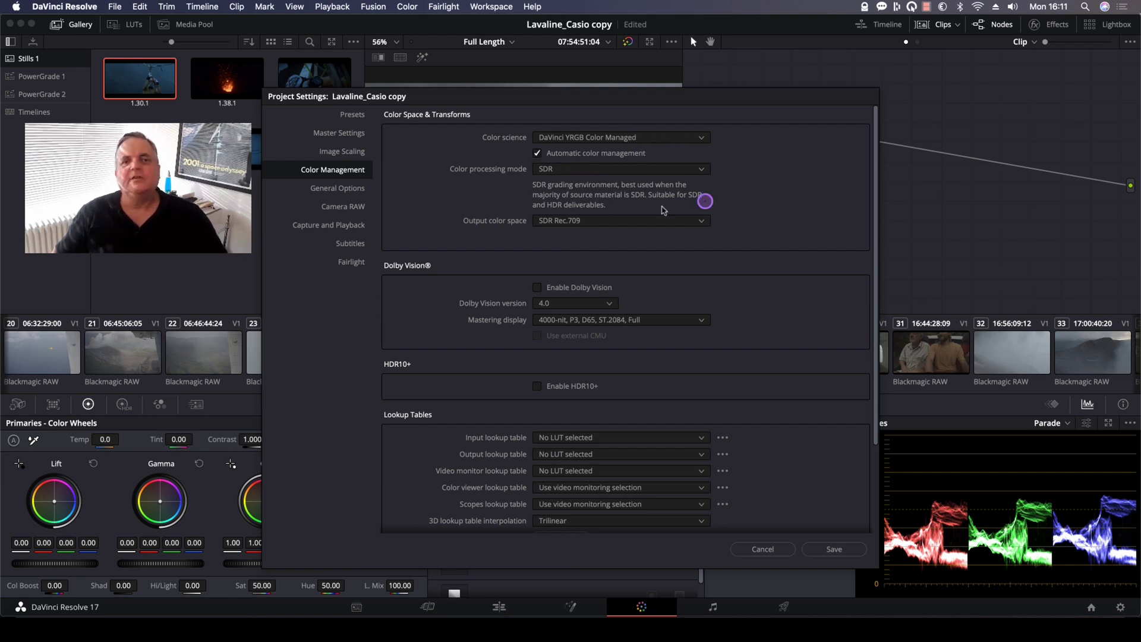
click(559, 170)
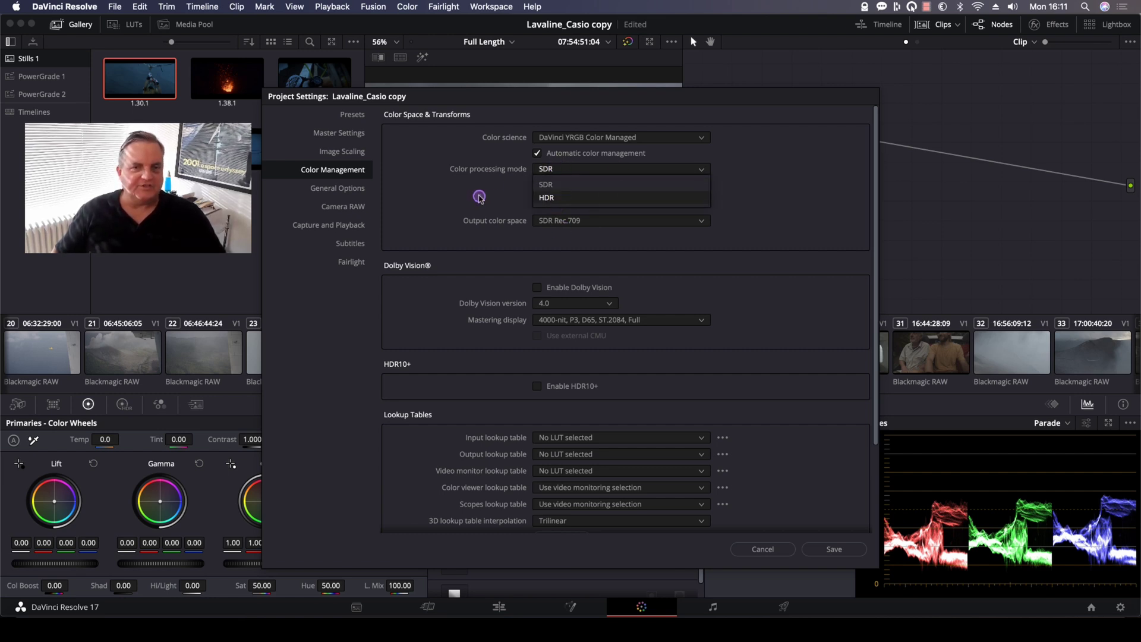
click(547, 184)
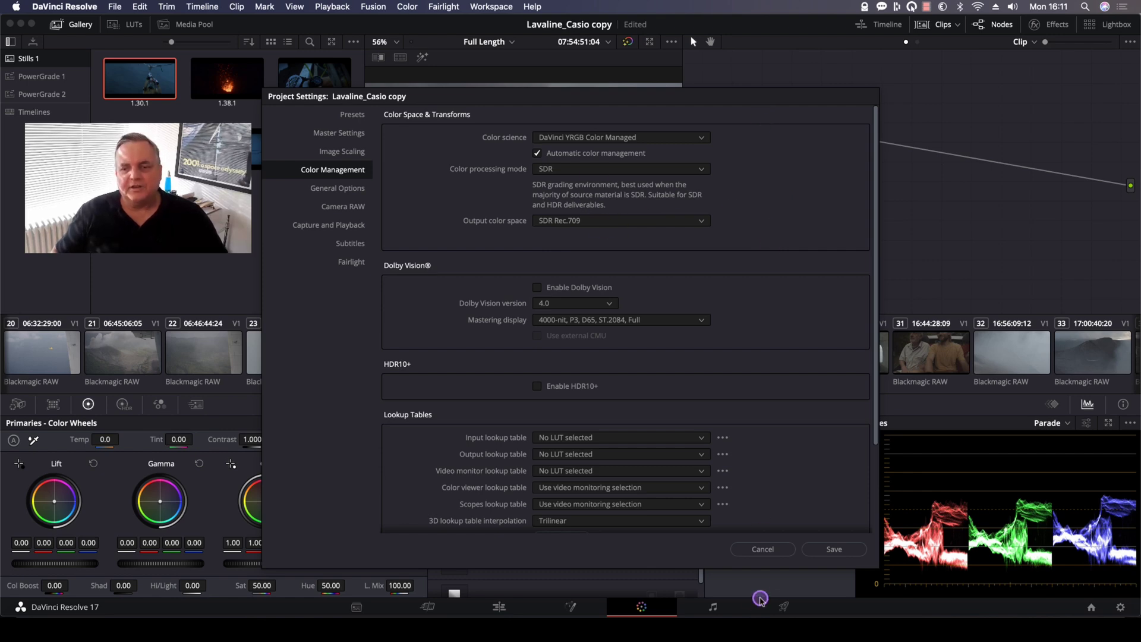
click(756, 550)
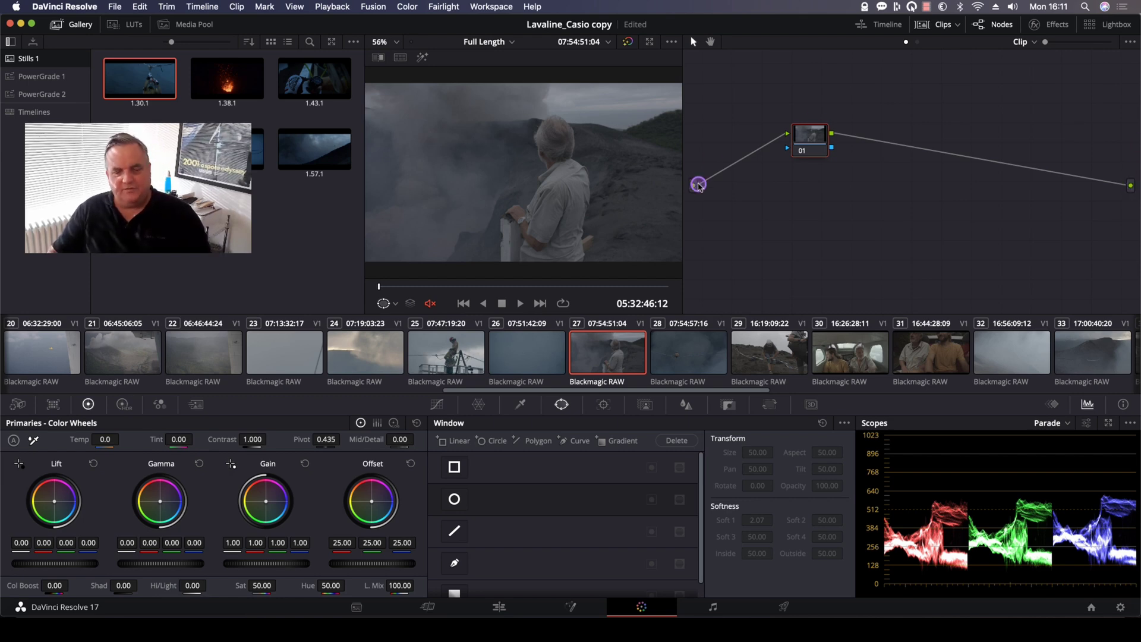
- Delete clip 27's node 01 and save DaVinci YRGB Color Managed color science with automatic color management, SDR processing and SDR Rec.709 output
key(Delete)
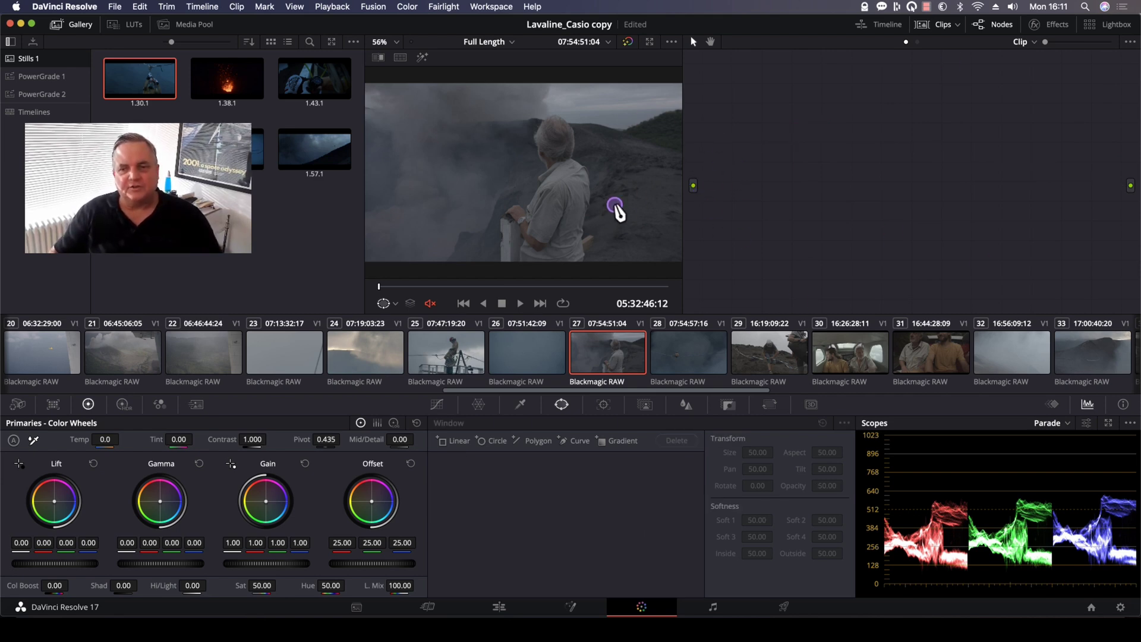
click(1121, 607)
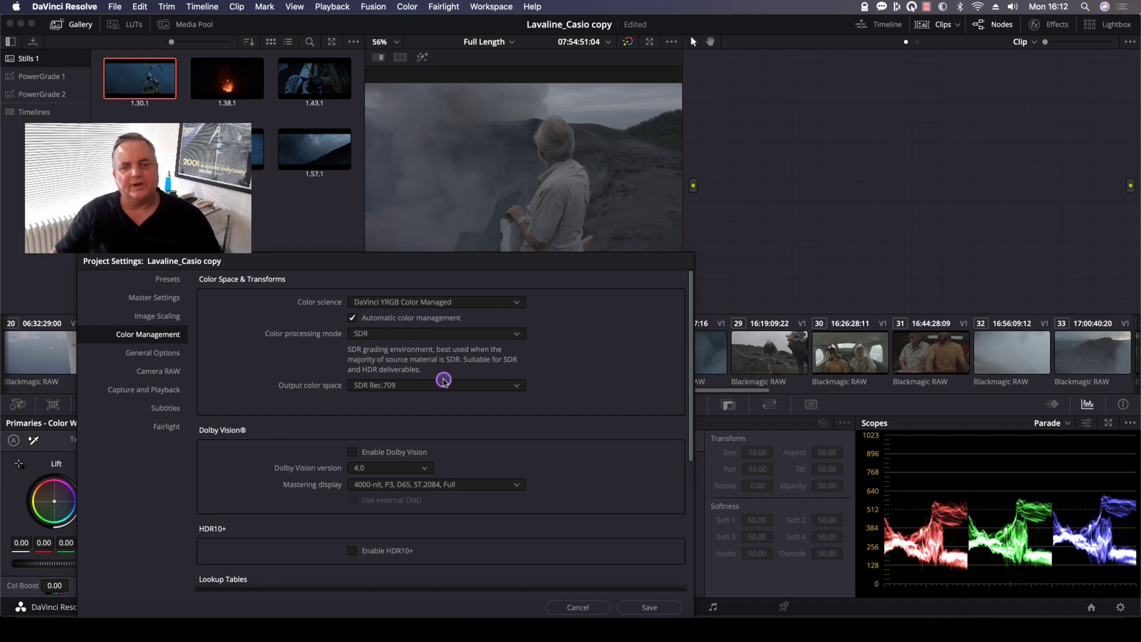
click(654, 607)
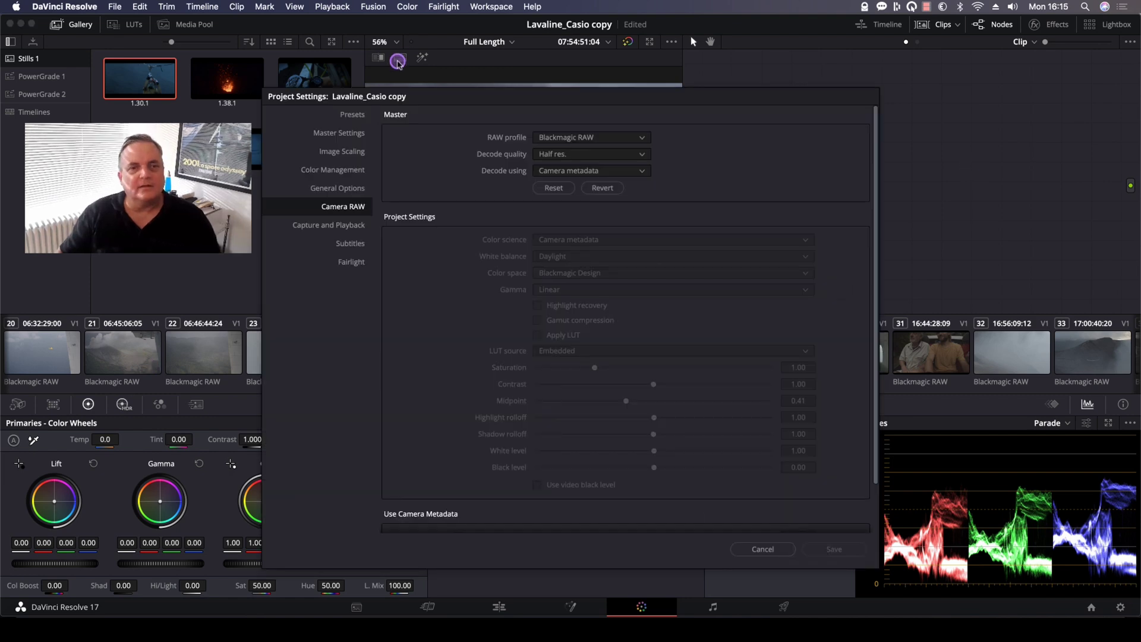
click(346, 178)
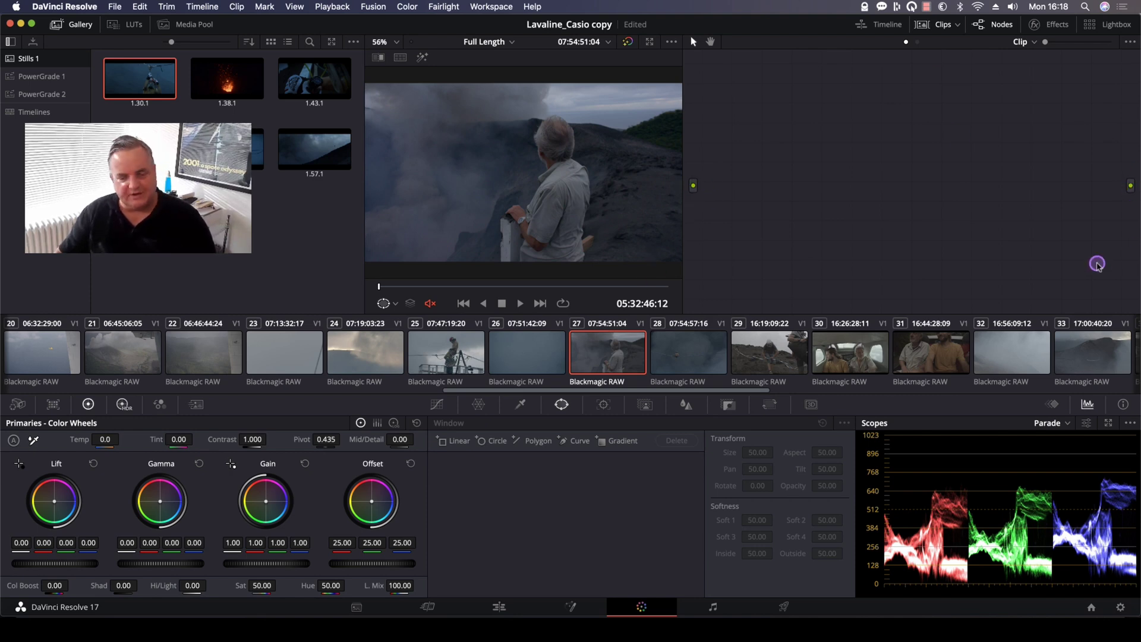
- Select clip 29 and lower its green Lift value very slightly
click(777, 360)
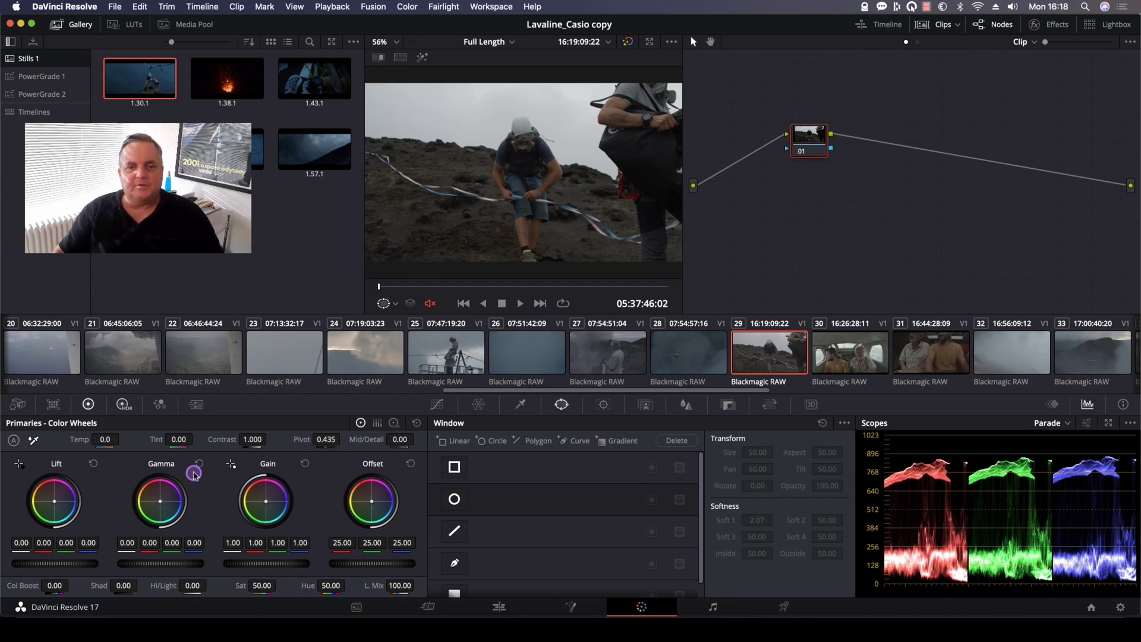
mouse_move(64, 548)
mouse_down()
mouse_move(81, 545)
mouse_move(63, 547)
mouse_up()
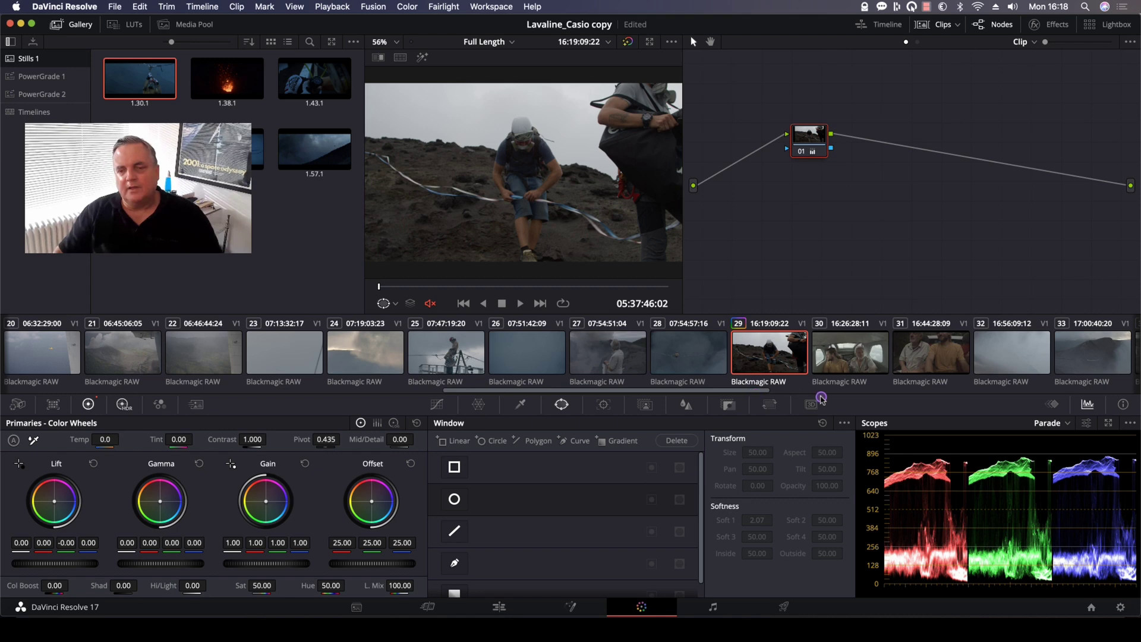
- Review the H.265 and H.264 clips 04 to 07 near the timeline's start, ending on clip 05
scroll(955, 385, left, 5)
scroll(956, 386, left, 10)
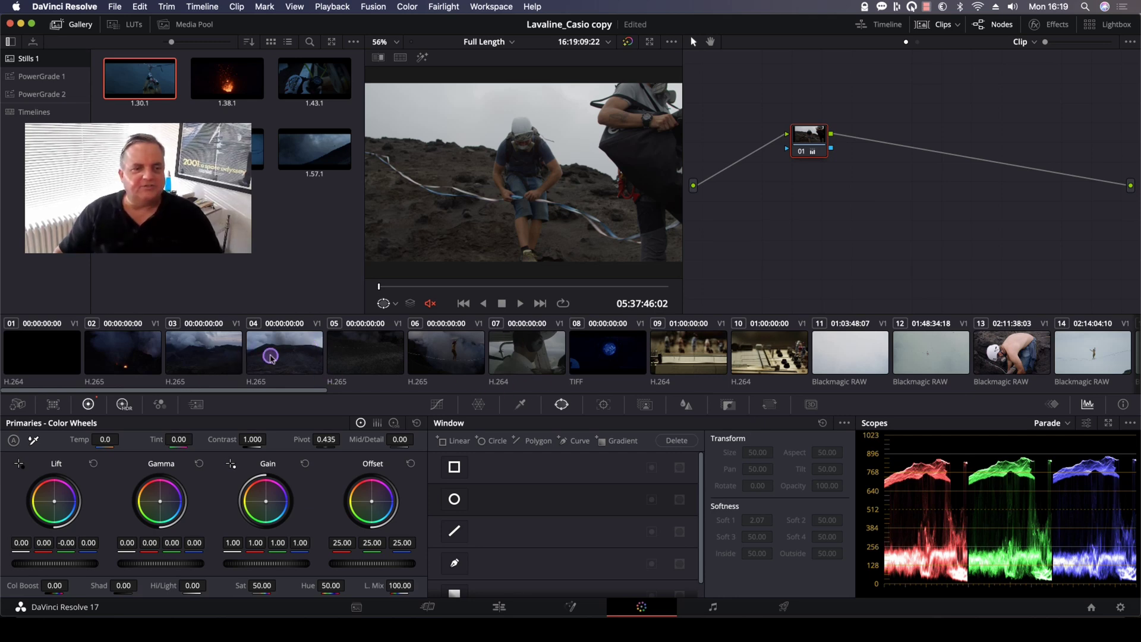
click(291, 357)
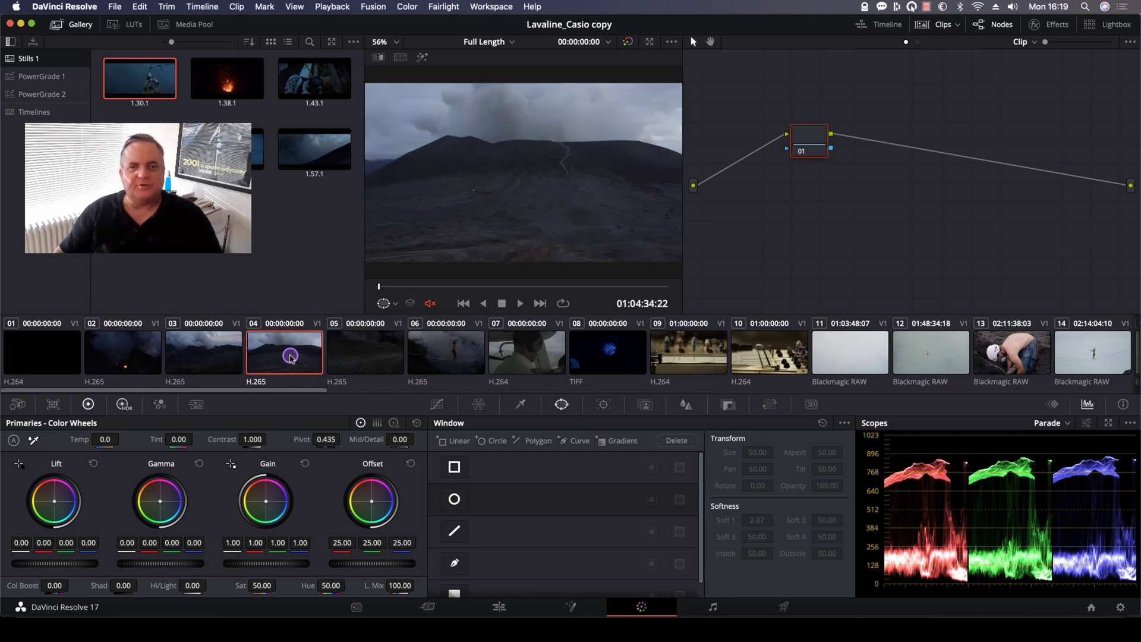
click(370, 353)
click(450, 356)
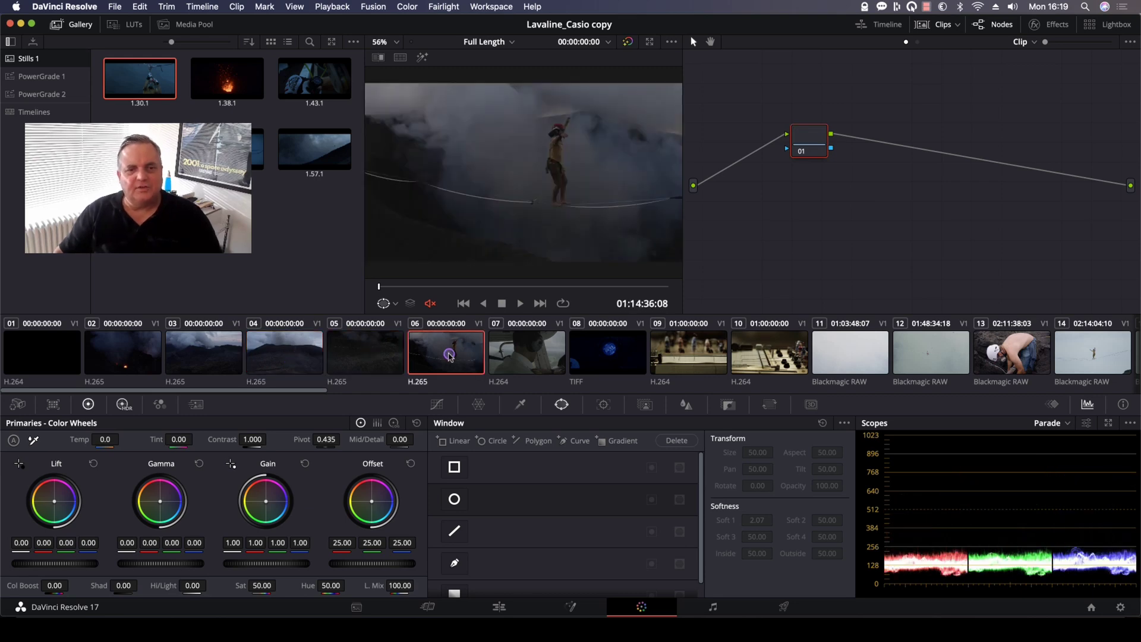
click(526, 353)
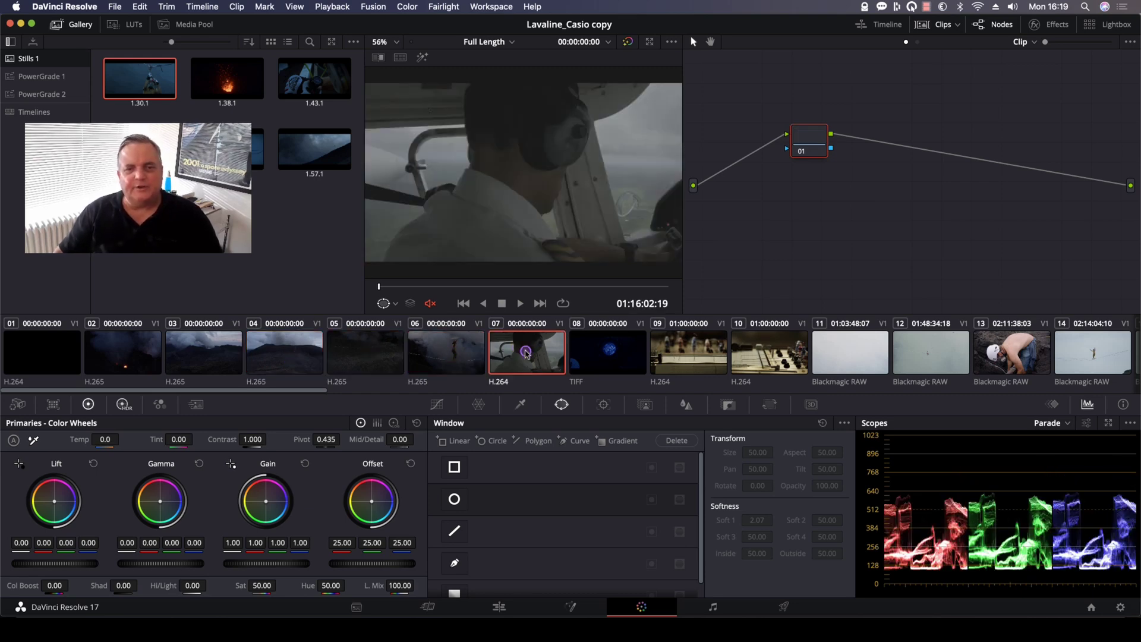
click(403, 353)
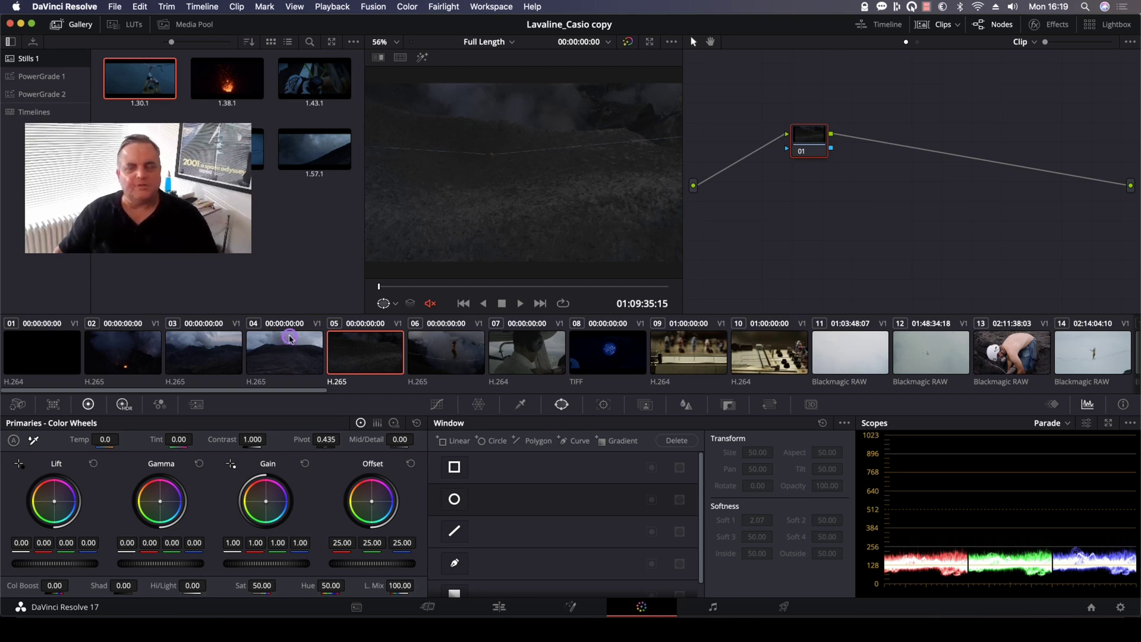
- Set the project's color processing mode to HDR and check the output color space options, keeping SDR Rec.709
click(1121, 607)
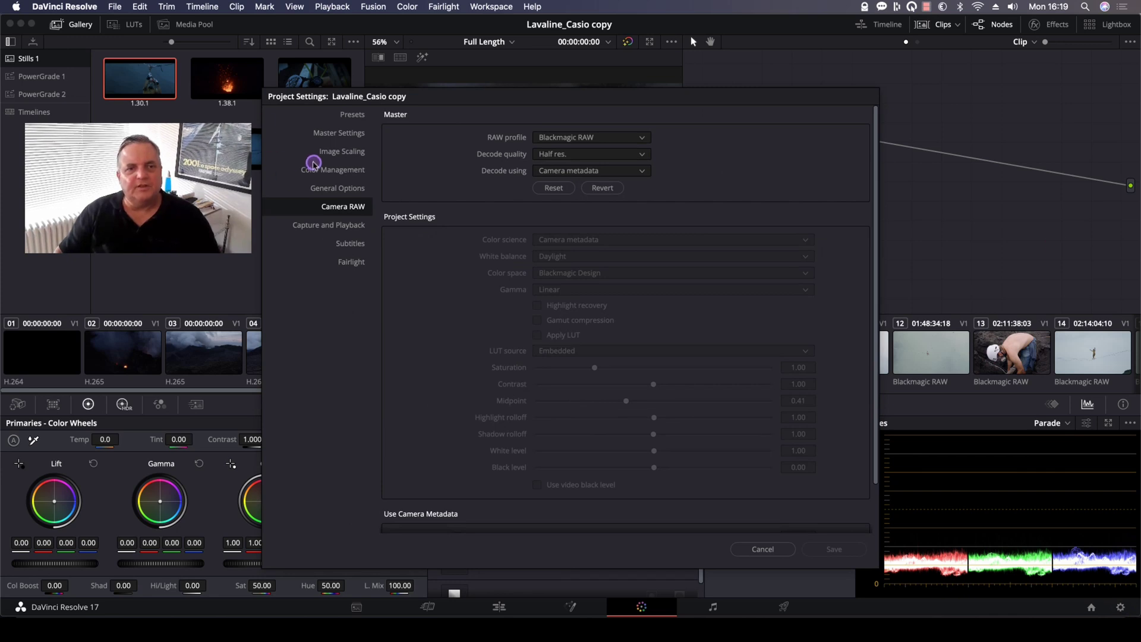
click(321, 170)
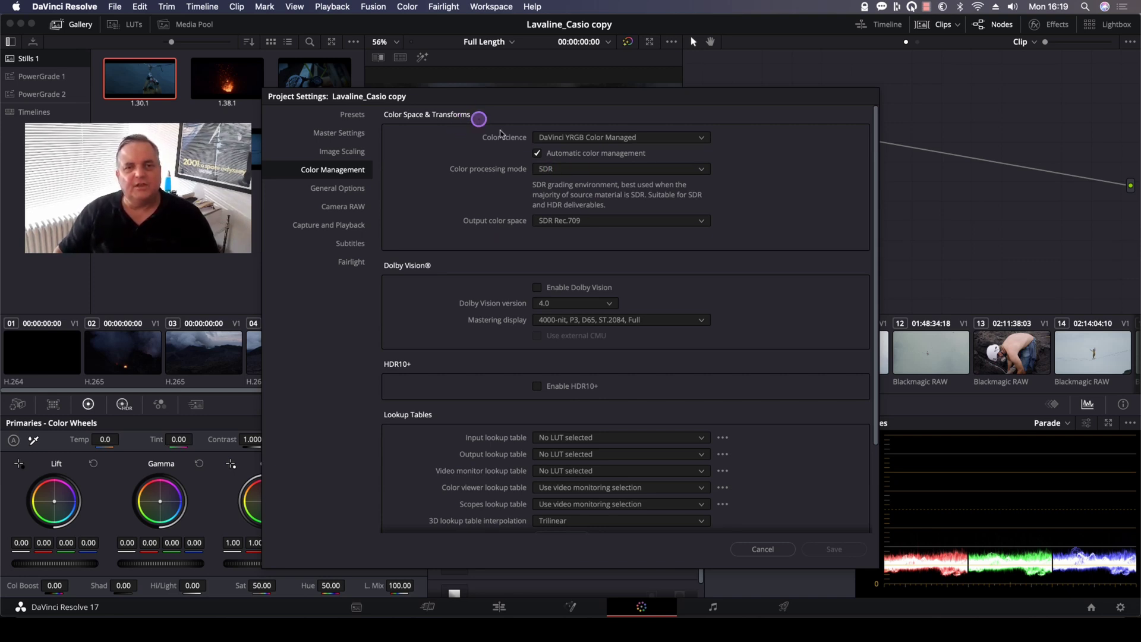
click(548, 170)
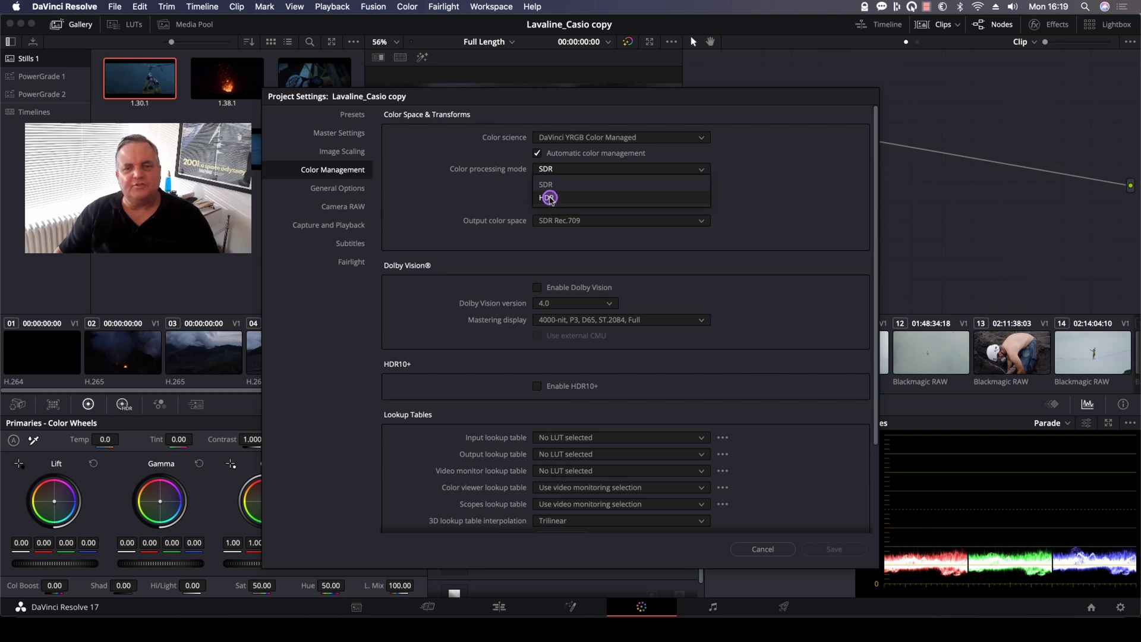
click(549, 198)
click(559, 220)
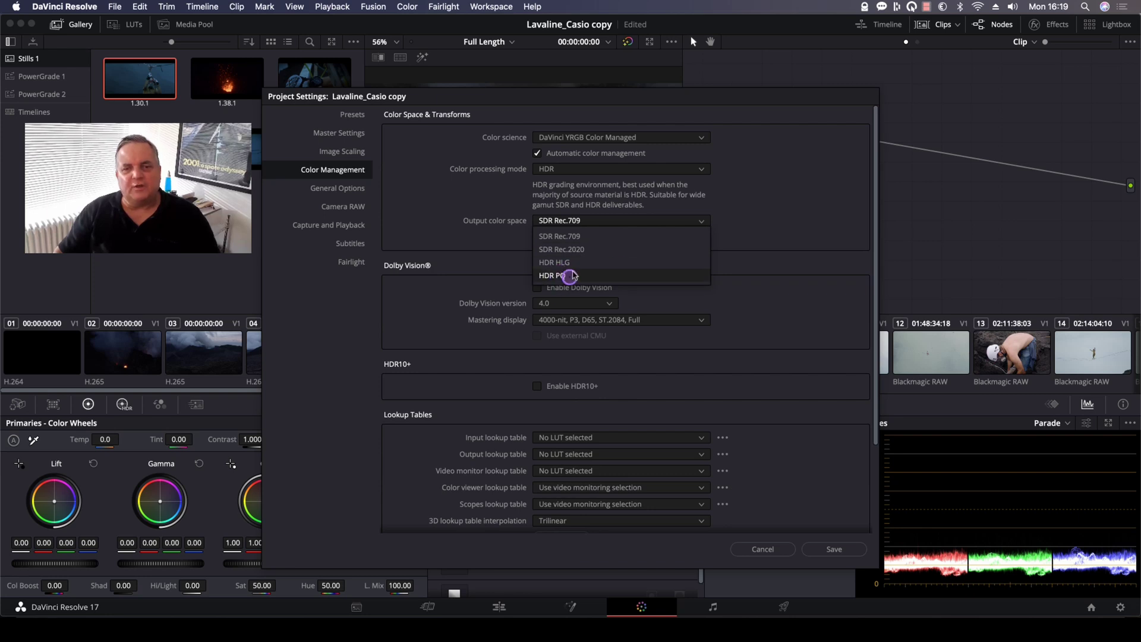
click(465, 224)
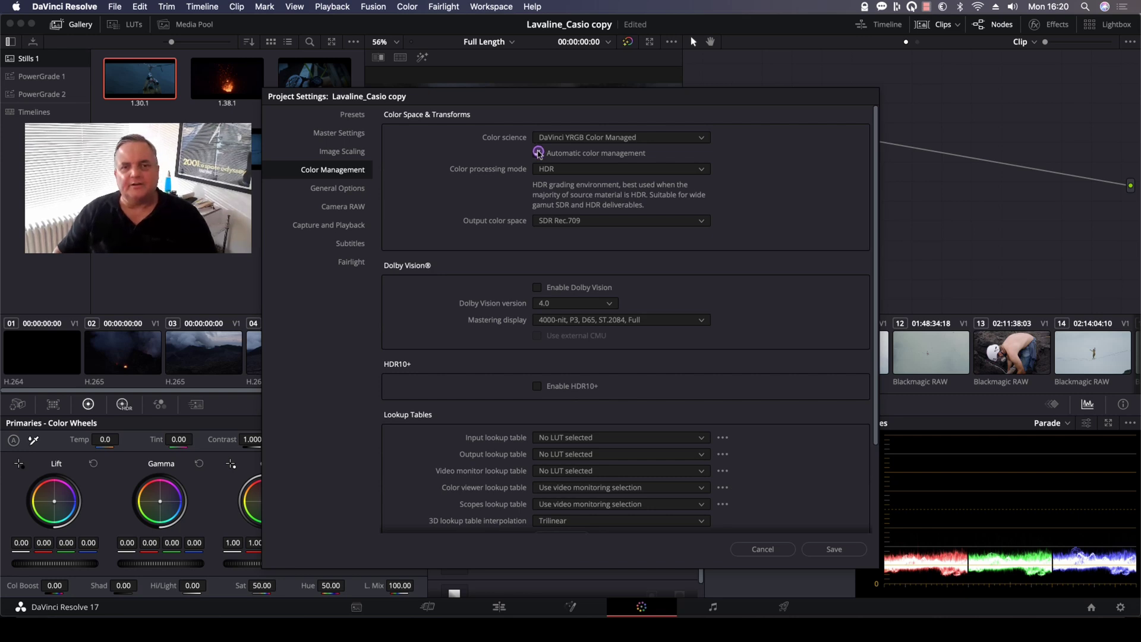
- Turn off automatic color management and check the color processing mode options, keeping HDR Rec.2020 Intermediate
click(538, 153)
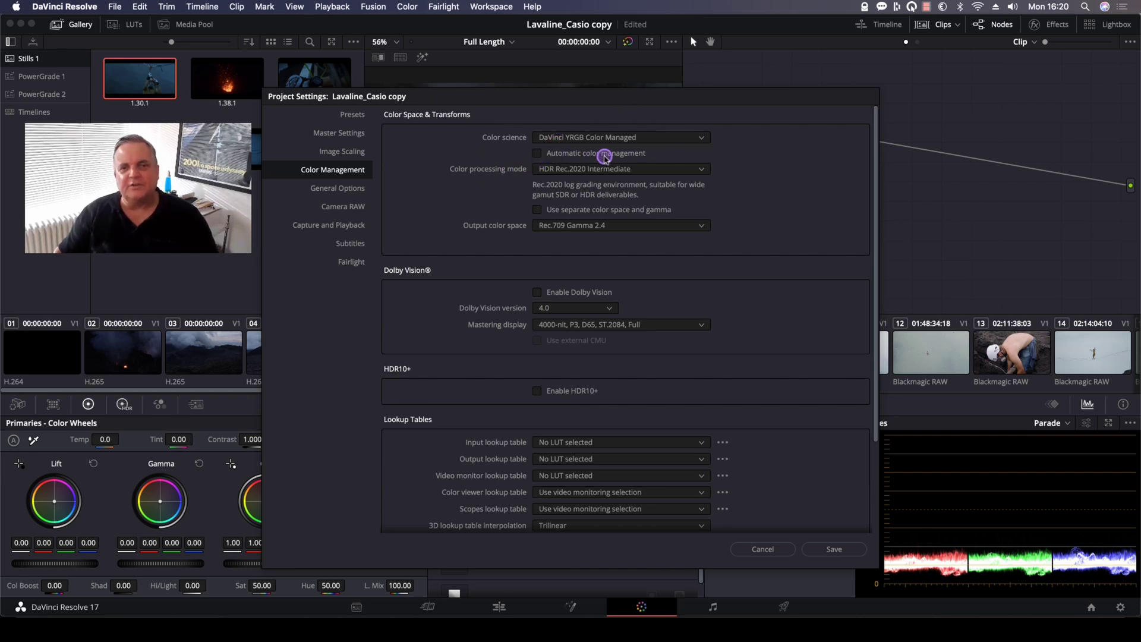
click(556, 170)
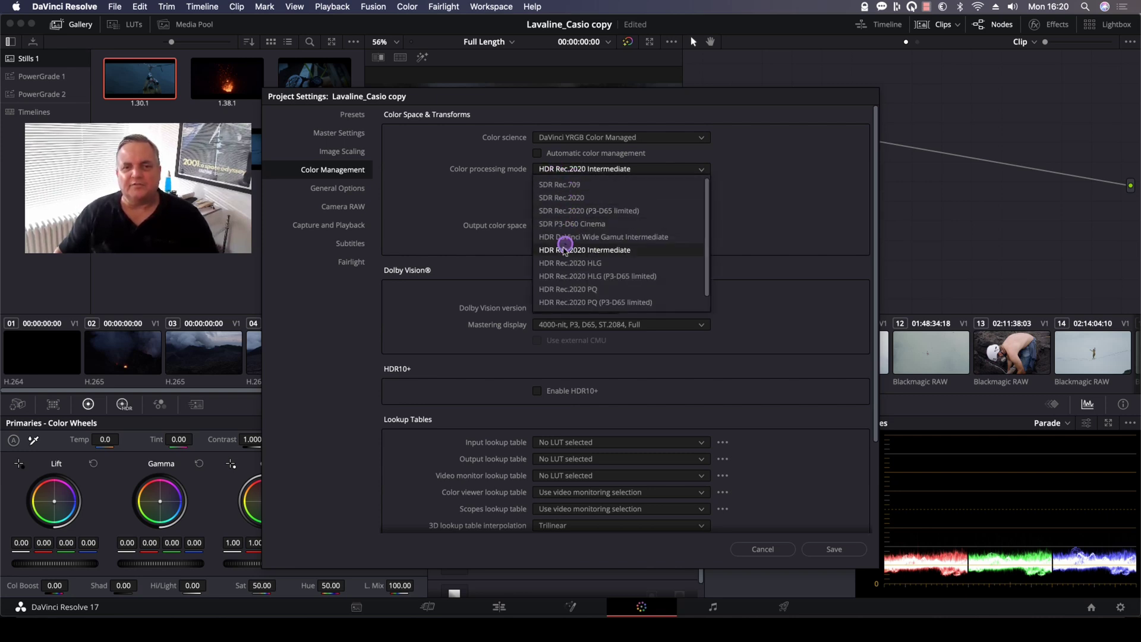
click(429, 271)
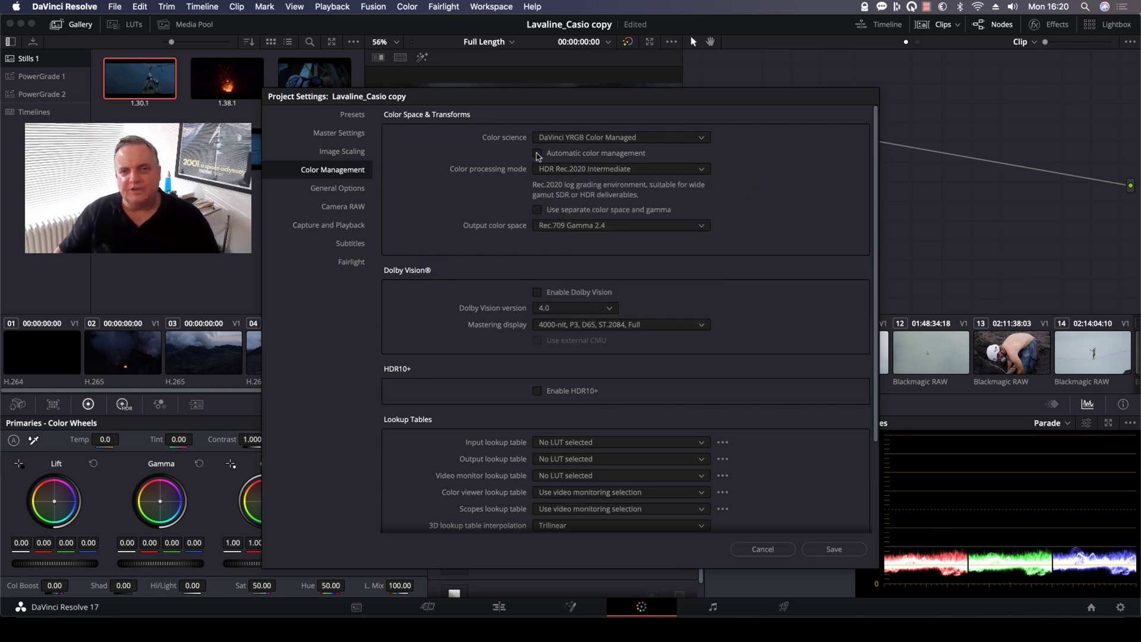
- Discard the unsaved project settings changes and recheck the project's color management settings with clip 07 selected, leaving them as they are
click(772, 550)
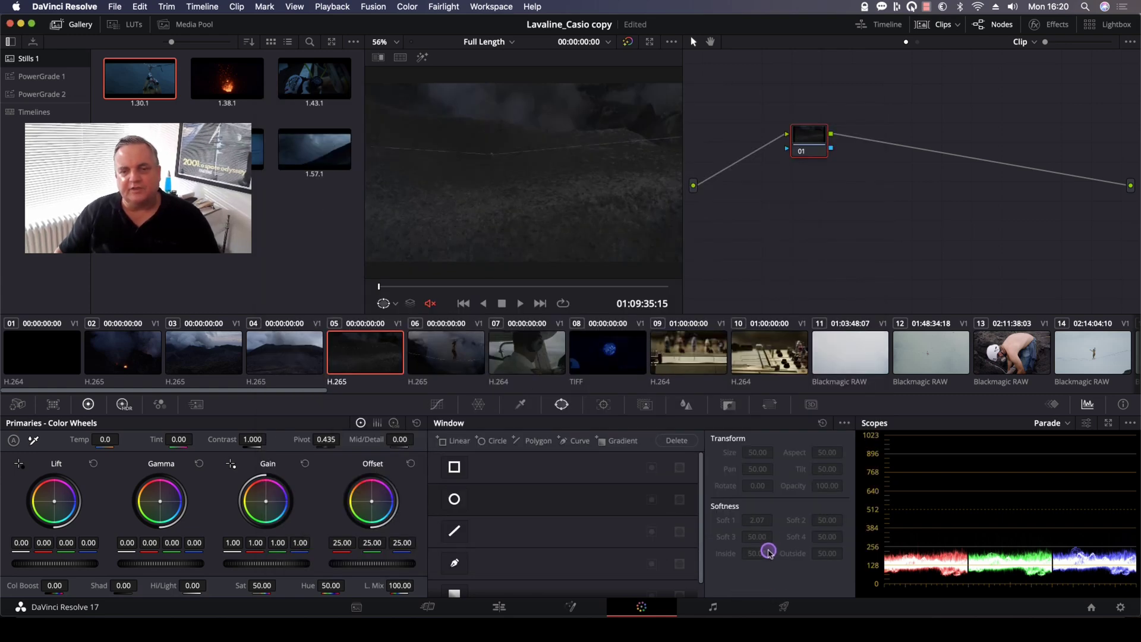
click(538, 351)
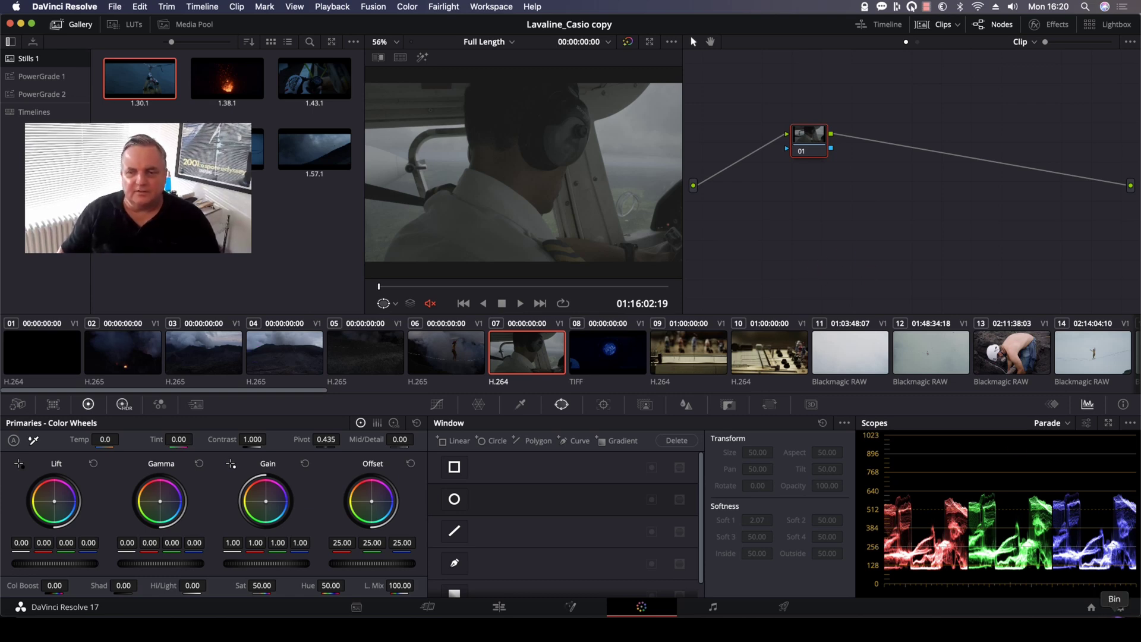
click(1122, 608)
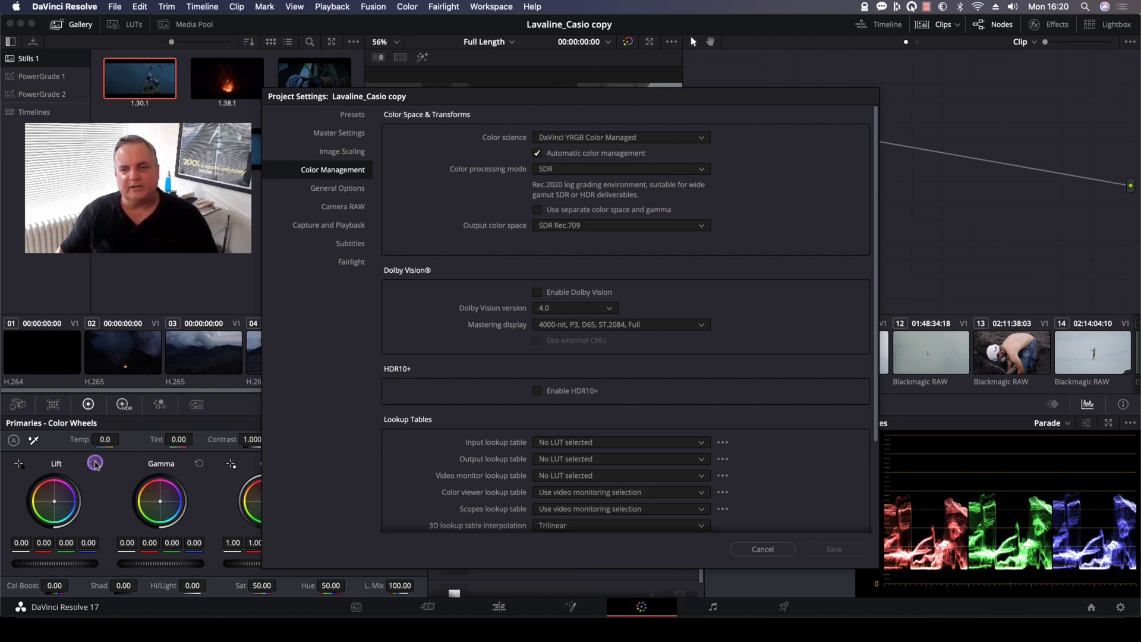
click(763, 550)
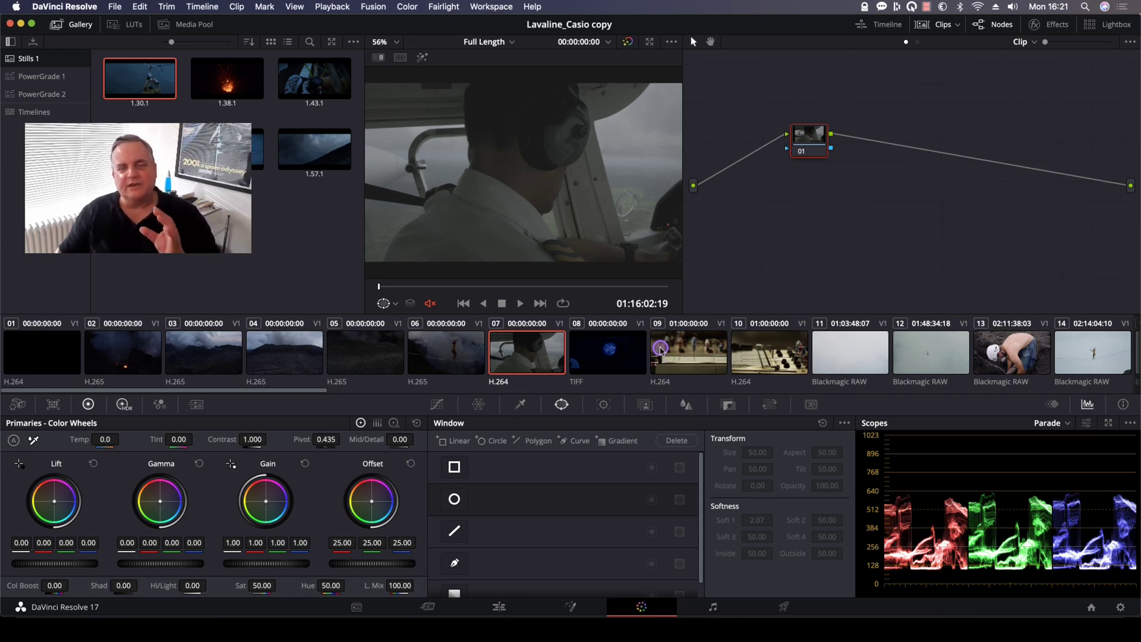
- Review the H.265 clips 06 and 04, ending on clip 04, and check the codec label of clip 13
click(445, 355)
click(263, 347)
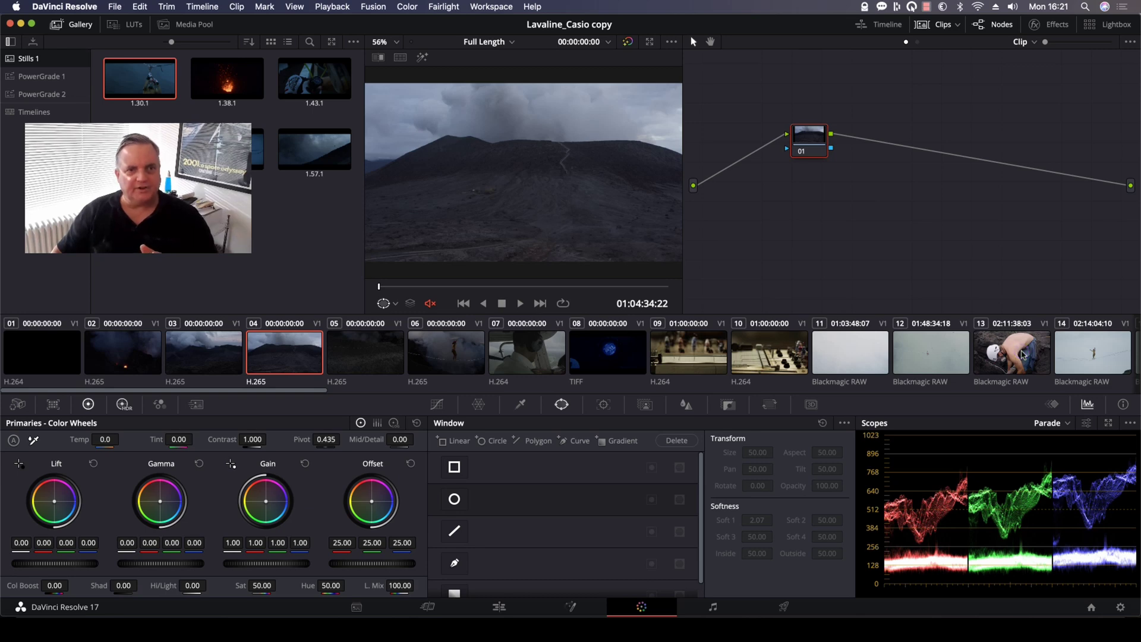
click(1027, 388)
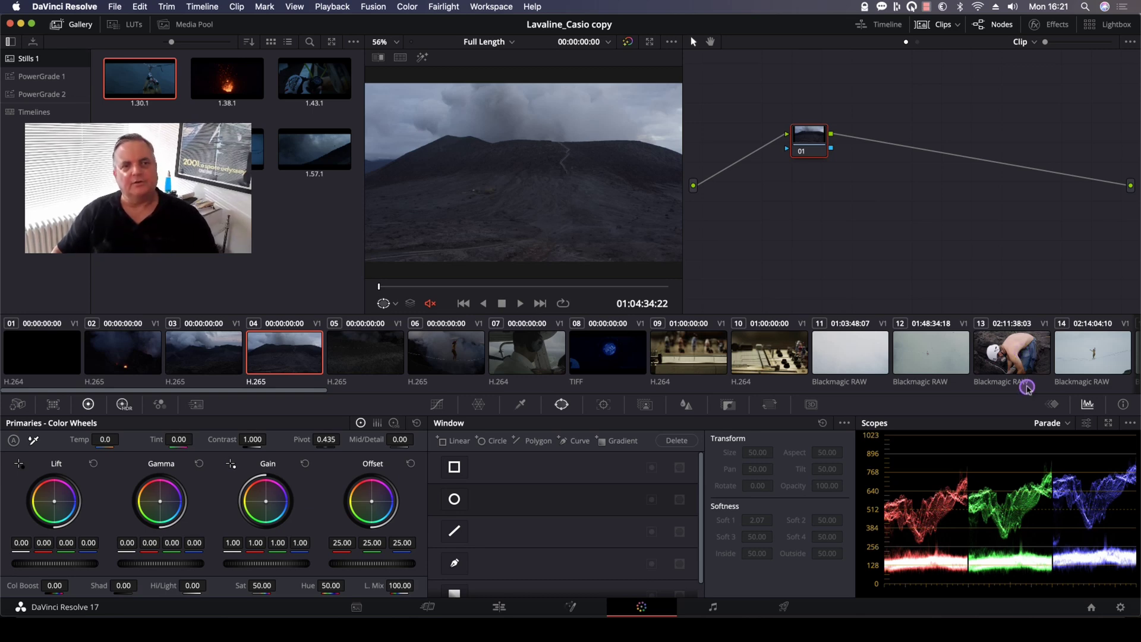